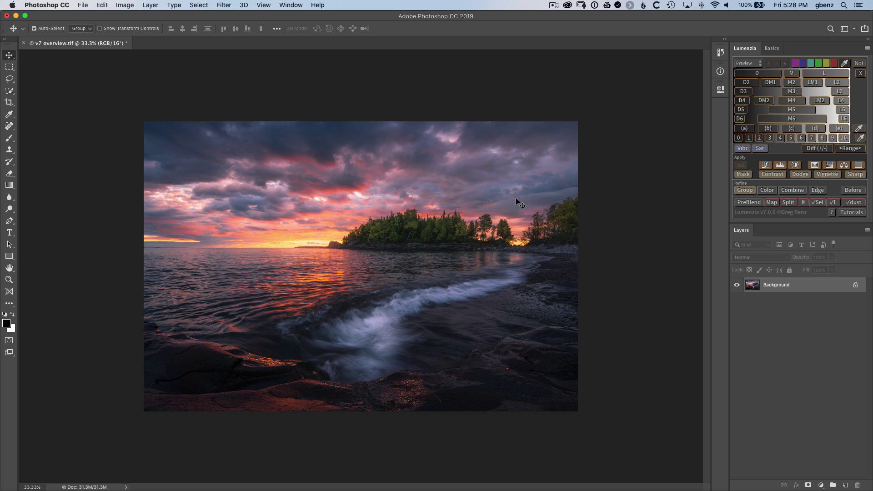
Preview the lights mask, step through L2 and L3, then settle on L1.75 strength
click(819, 76)
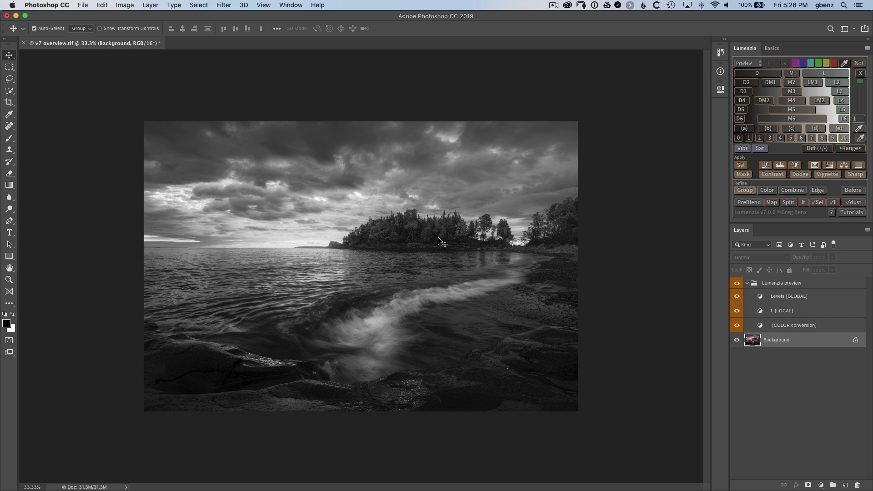
click(837, 83)
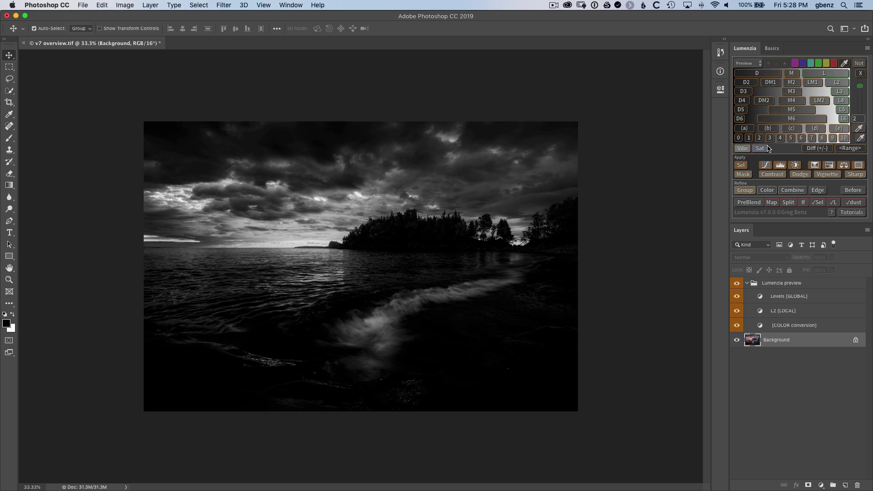
click(861, 93)
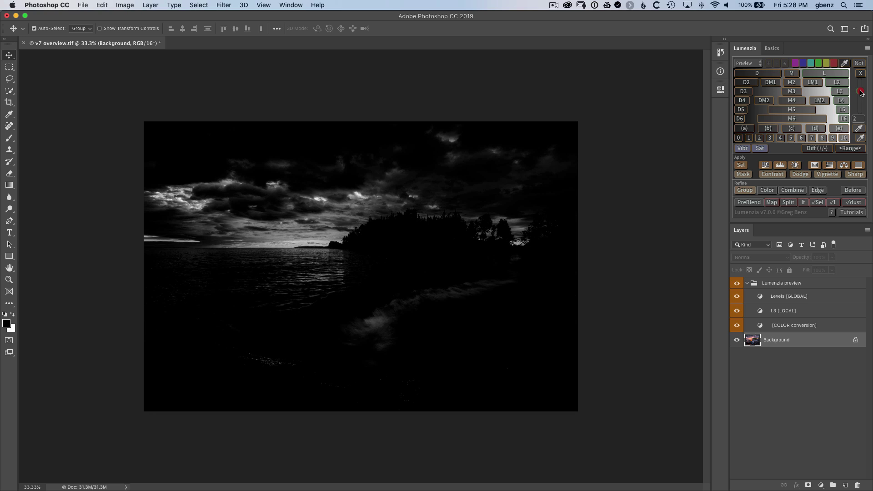
mouse_move(861, 97)
mouse_down()
mouse_move(861, 89)
mouse_move(861, 111)
mouse_move(858, 89)
mouse_up()
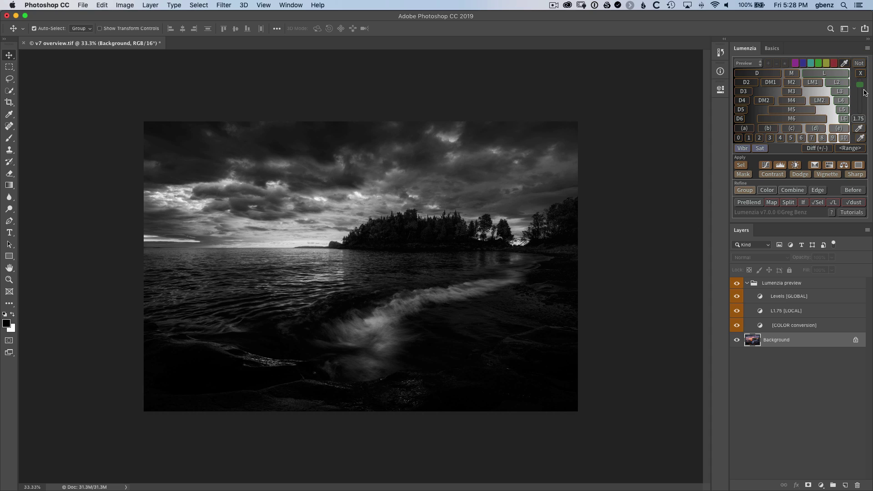
Create the L1.75 HSL Hue/Saturation layer from the lights mask with saturation nudged up
click(830, 165)
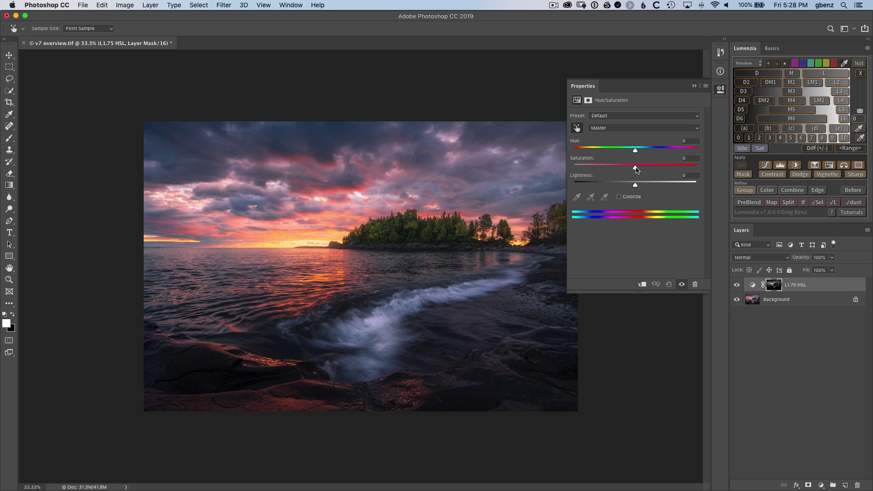
mouse_move(636, 169)
mouse_down()
mouse_move(666, 169)
mouse_move(610, 169)
mouse_move(655, 171)
mouse_move(643, 171)
mouse_up()
click(720, 89)
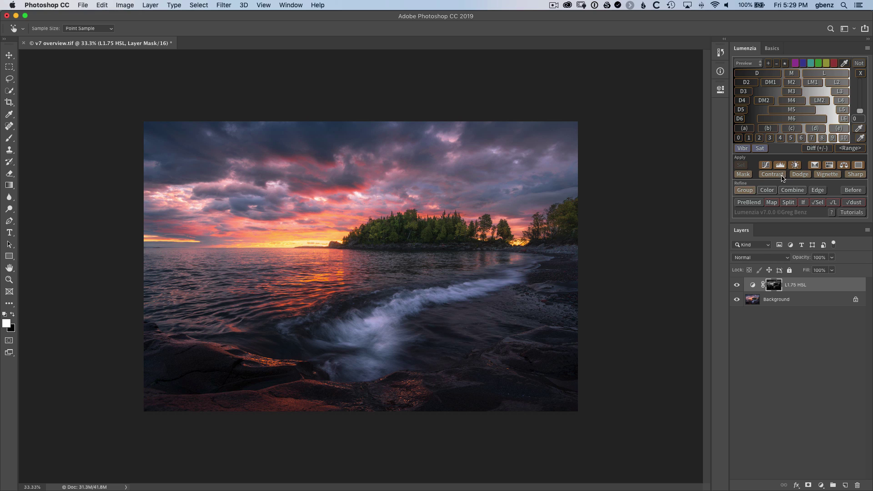
Sample the wave's lavender colour to build a Lumenzia zone mask
click(860, 131)
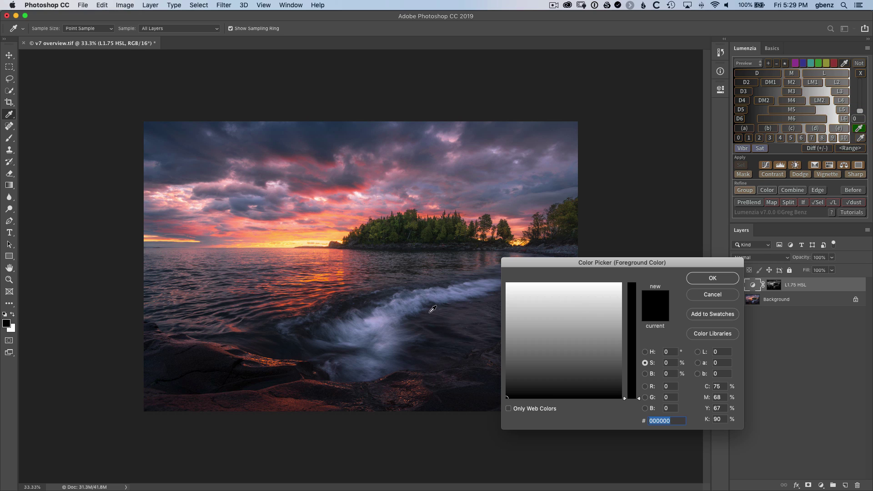
click(379, 318)
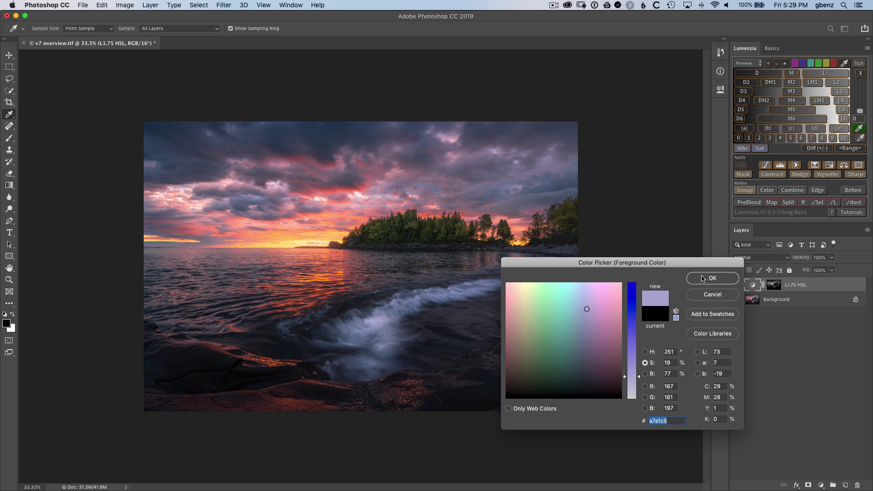
click(703, 279)
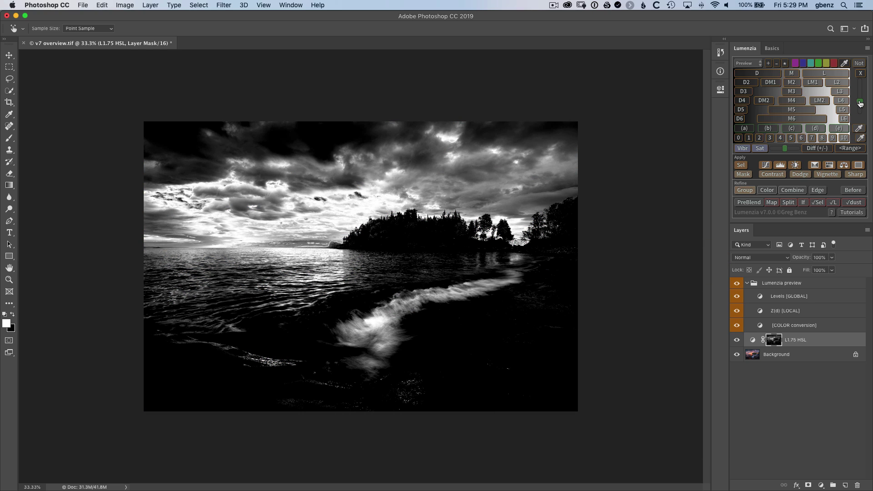
Tune the zone range and contrast sliders until the mask tightens to Z(d)
drag(860, 103, 860, 107)
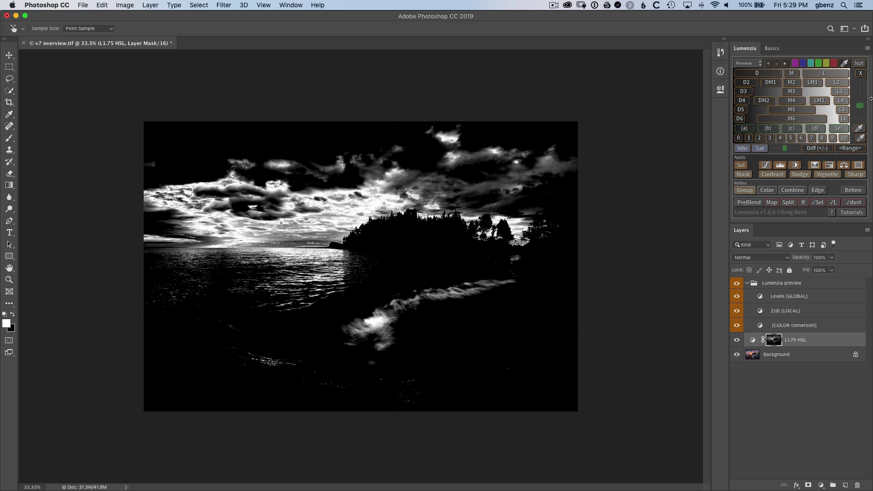
drag(858, 110, 860, 90)
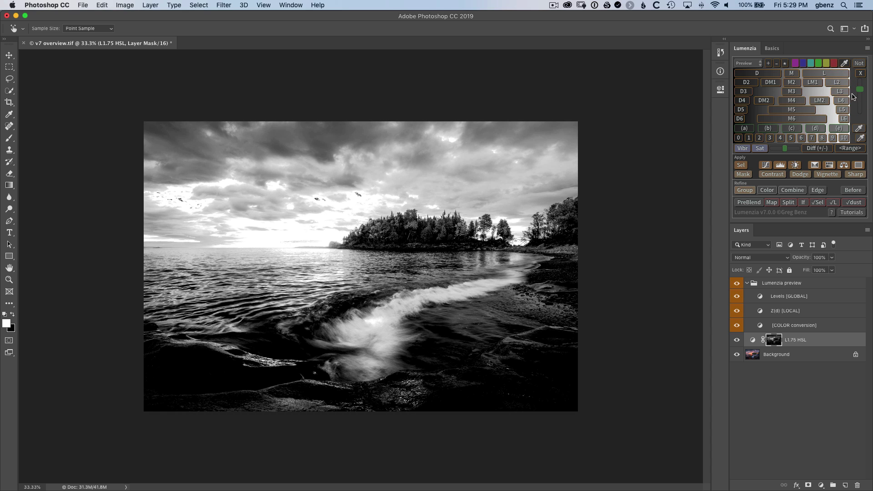
drag(858, 93, 859, 101)
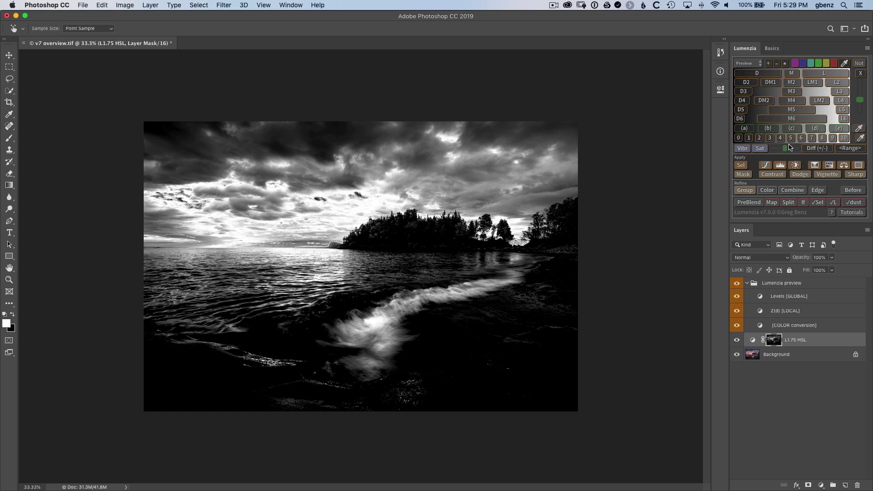
drag(787, 150, 792, 150)
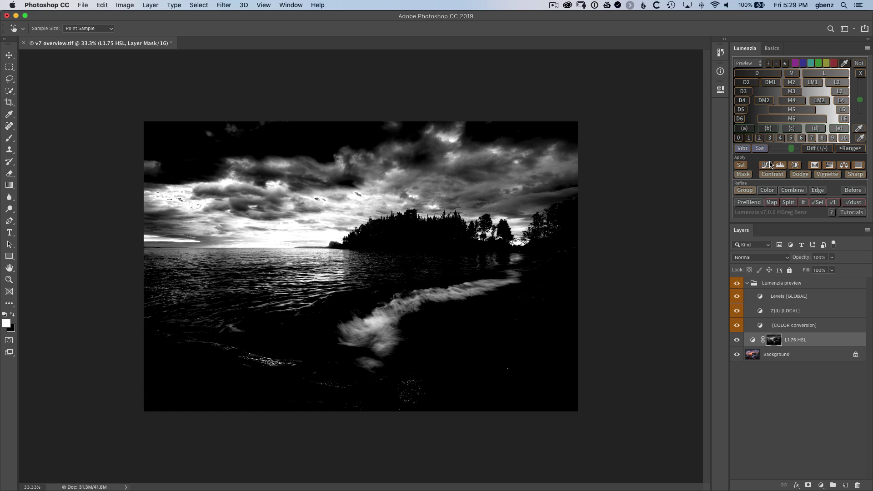
drag(791, 152, 781, 151)
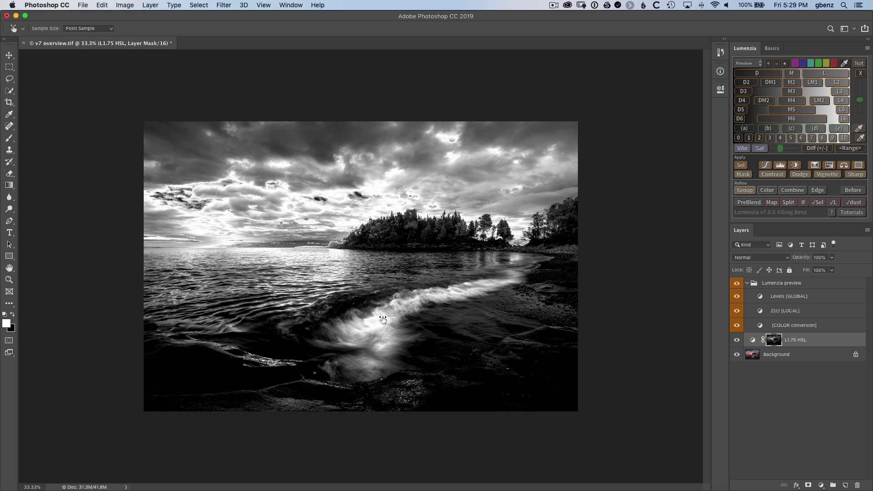
drag(782, 150, 786, 150)
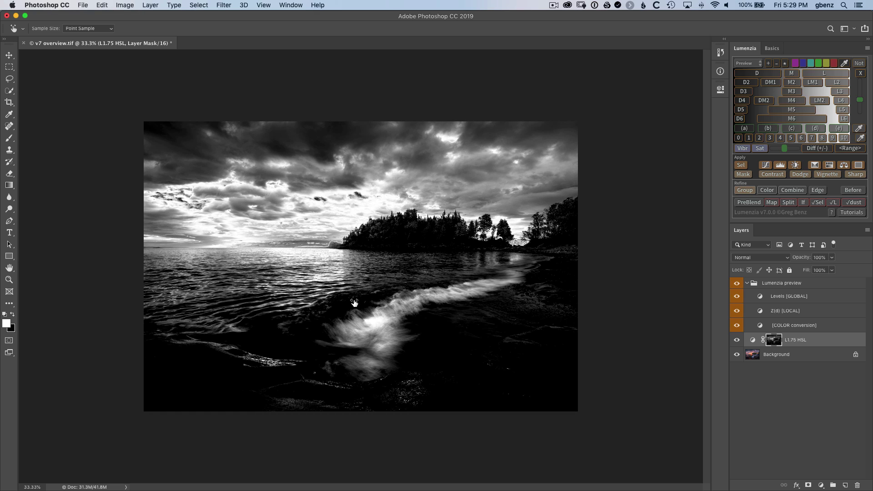
Limit the zone mask preview to the blue channel and lasso a loose oval around the wave
click(737, 284)
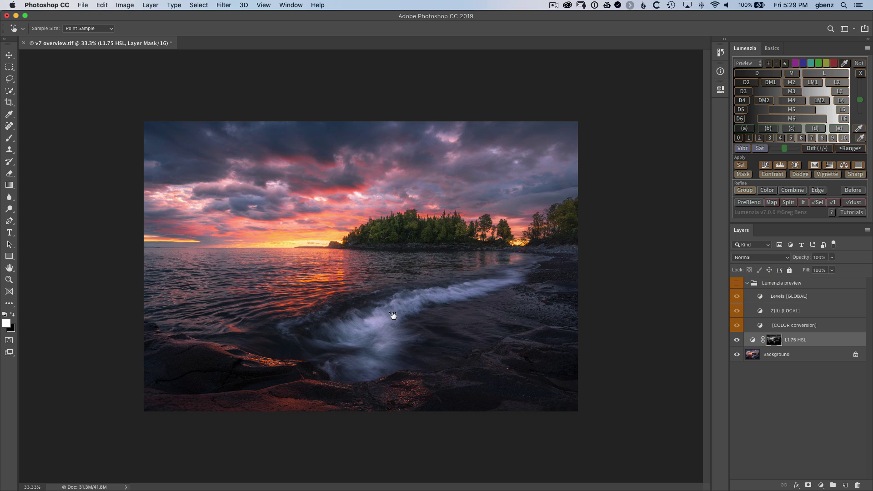
click(737, 284)
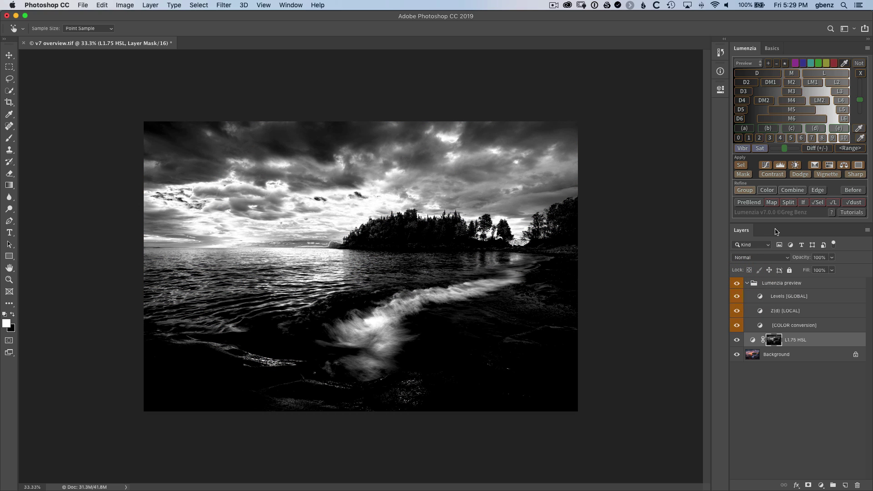
click(806, 67)
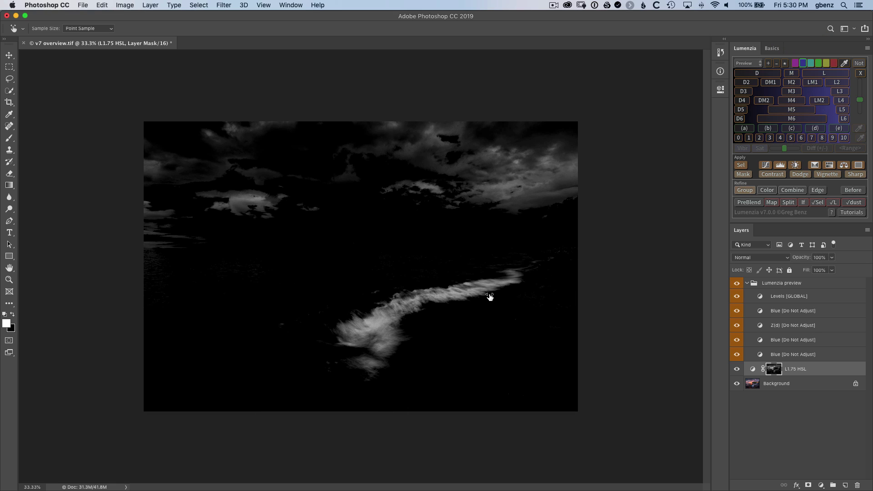
key(l)
mouse_move(519, 242)
mouse_down()
mouse_move(436, 250)
mouse_move(288, 309)
mouse_move(280, 371)
mouse_move(364, 397)
mouse_move(511, 368)
mouse_move(587, 294)
mouse_move(584, 248)
mouse_move(518, 241)
mouse_up()
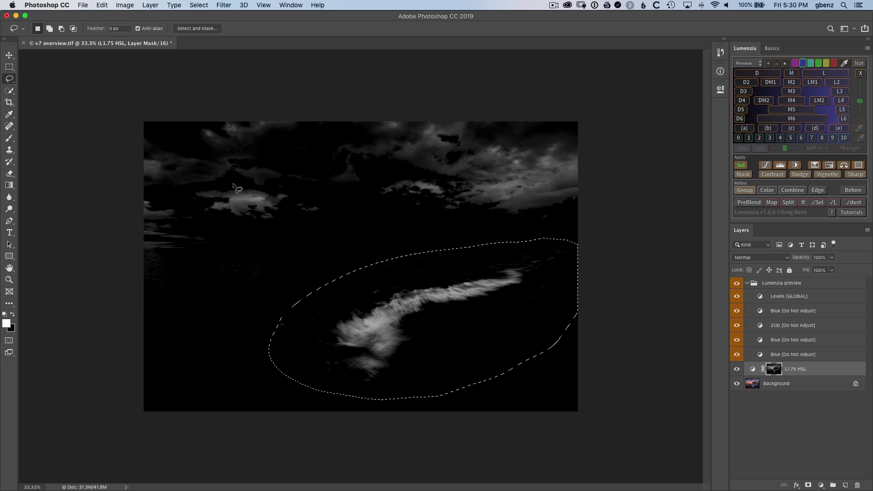
Add a Z(d) Blue Brightness/Contrast layer at Brightness 73 and compare it on and off
click(796, 166)
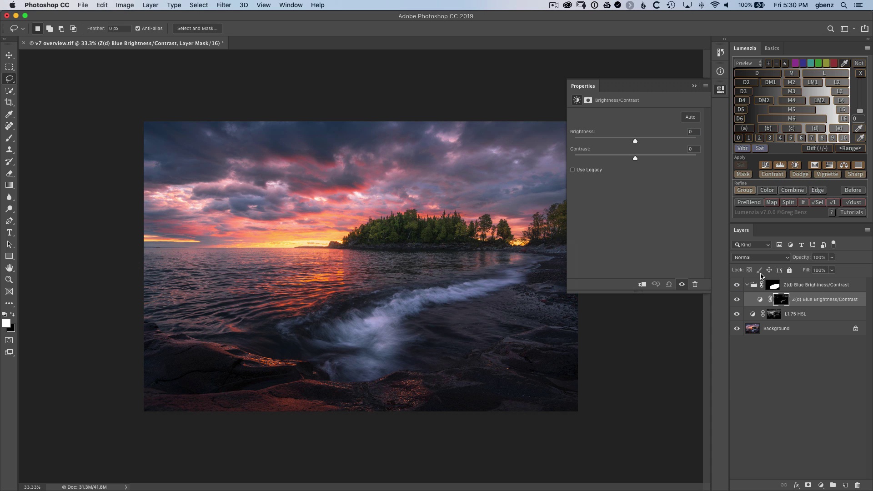
drag(634, 141, 666, 141)
click(737, 287)
click(737, 287)
click(737, 287)
click(737, 287)
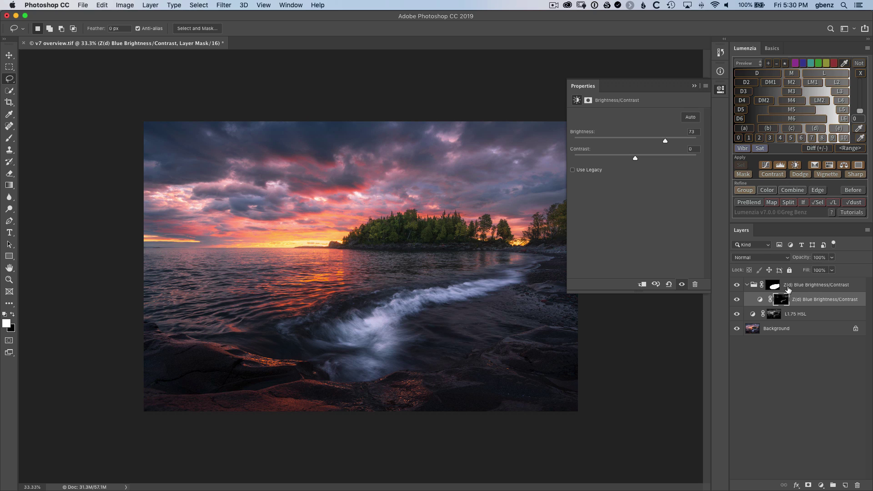
Feather the wave group's mask to 69 px while viewing the mask on the canvas
click(777, 286)
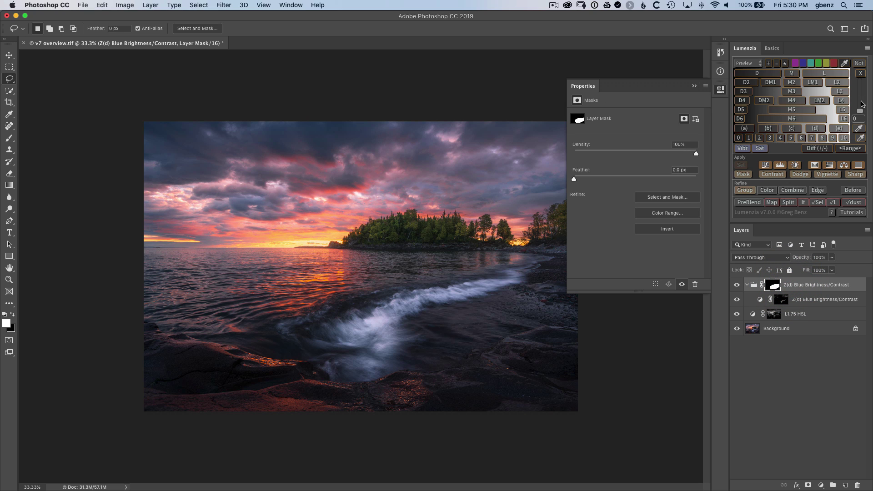
drag(863, 104, 860, 97)
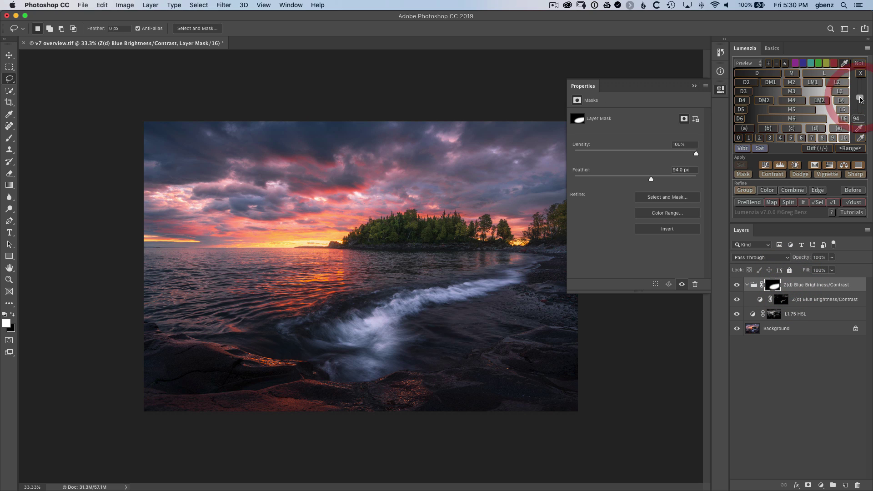
alt+click(772, 287)
click(859, 113)
mouse_move(860, 105)
mouse_down()
mouse_move(860, 88)
mouse_move(860, 107)
mouse_up()
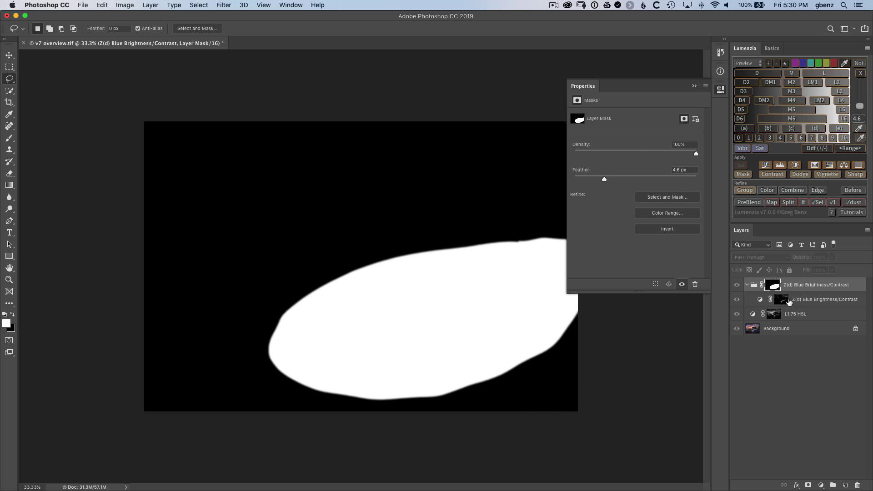
drag(860, 103, 861, 101)
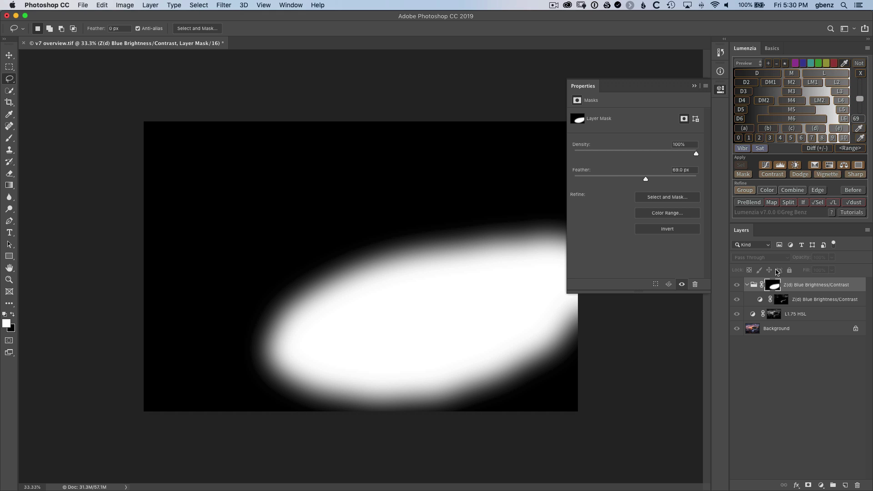
alt+click(777, 287)
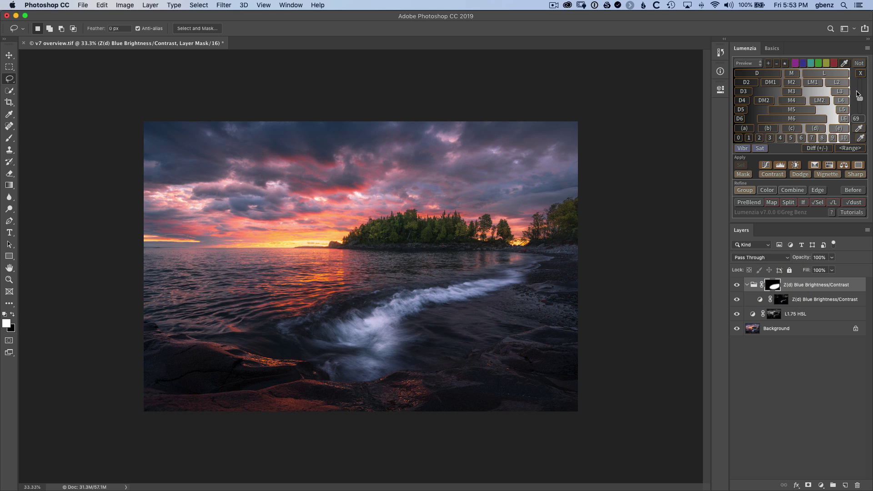
click(859, 63)
click(842, 101)
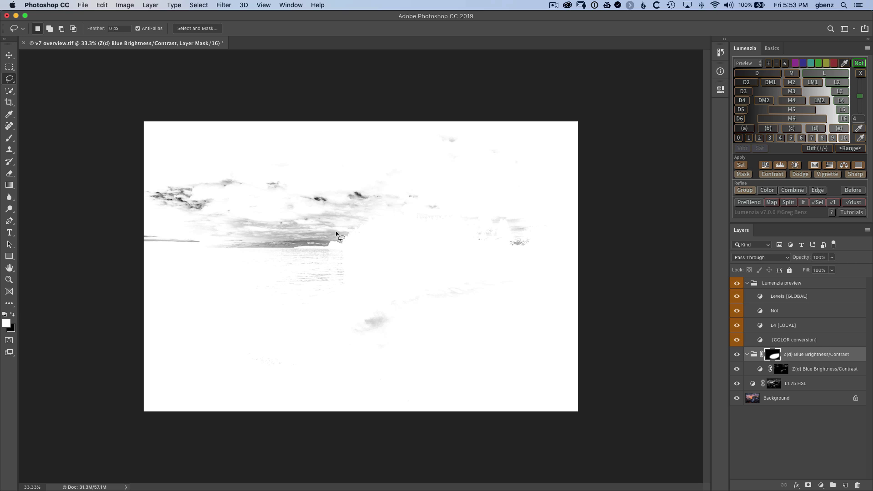
drag(862, 97, 861, 93)
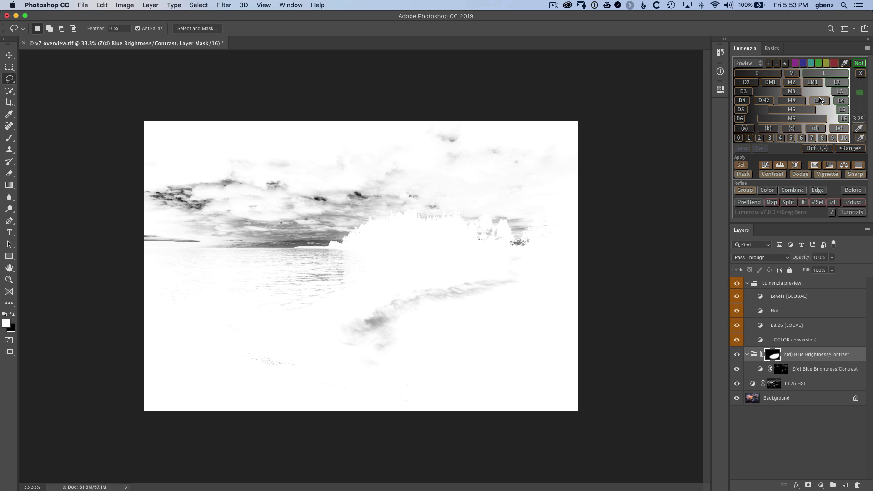
click(858, 64)
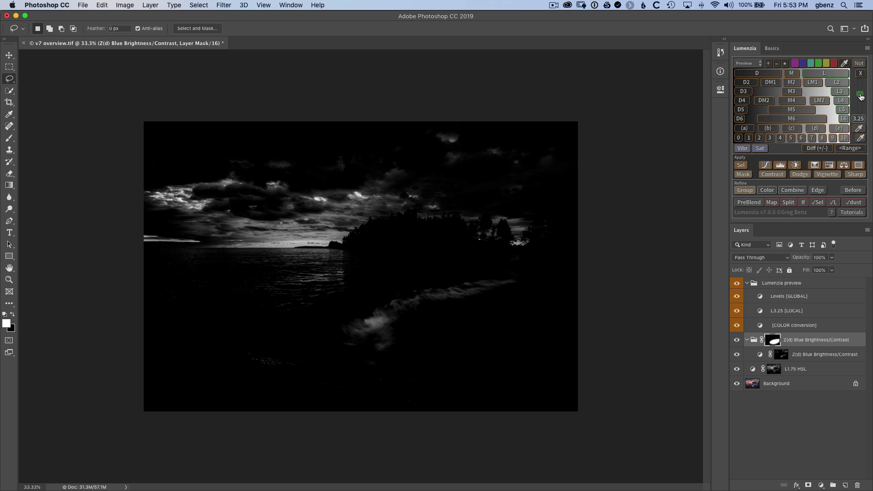
drag(862, 97, 861, 93)
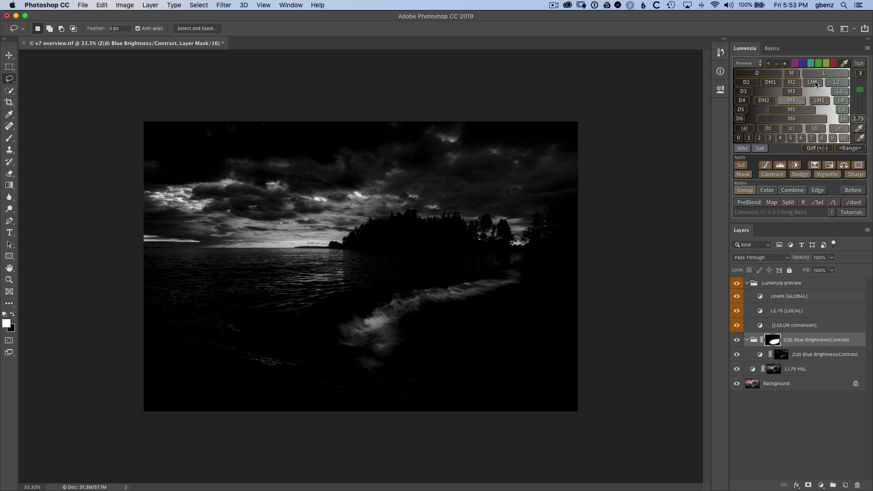
click(859, 63)
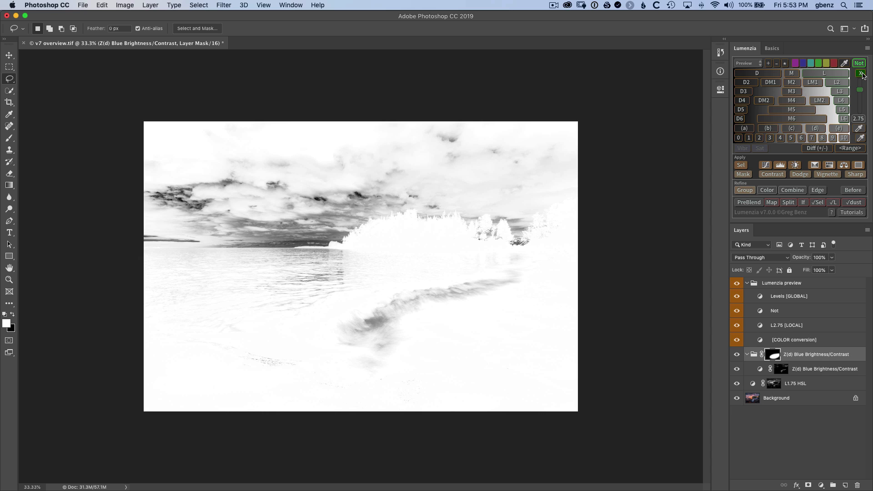
click(862, 74)
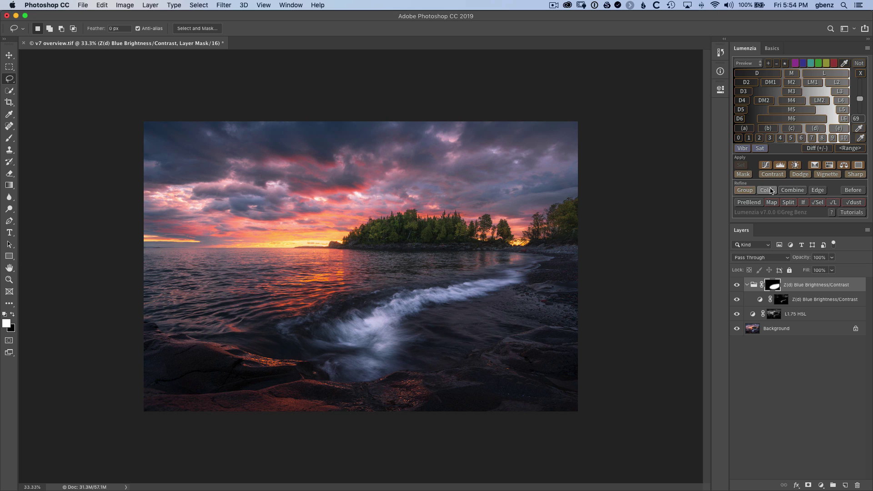
Add a 50% gray Soft Light Dodge / Burn layer from Lumenzia's Dodge options
click(798, 175)
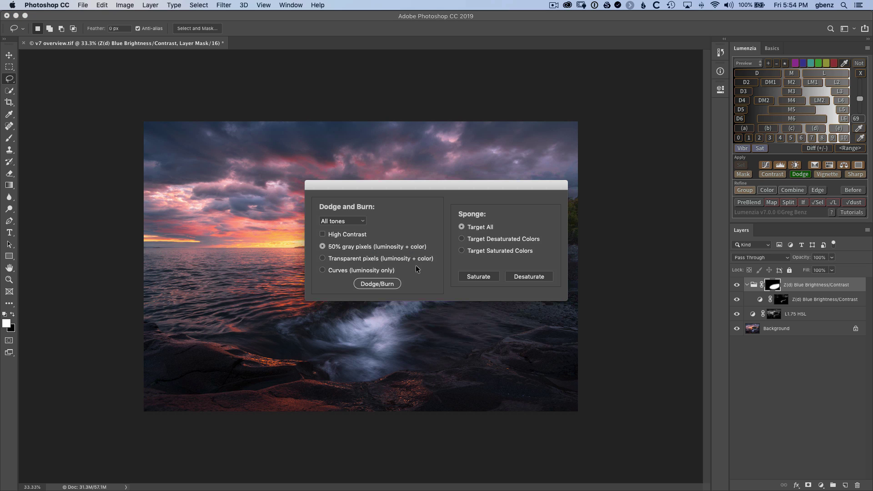
click(378, 283)
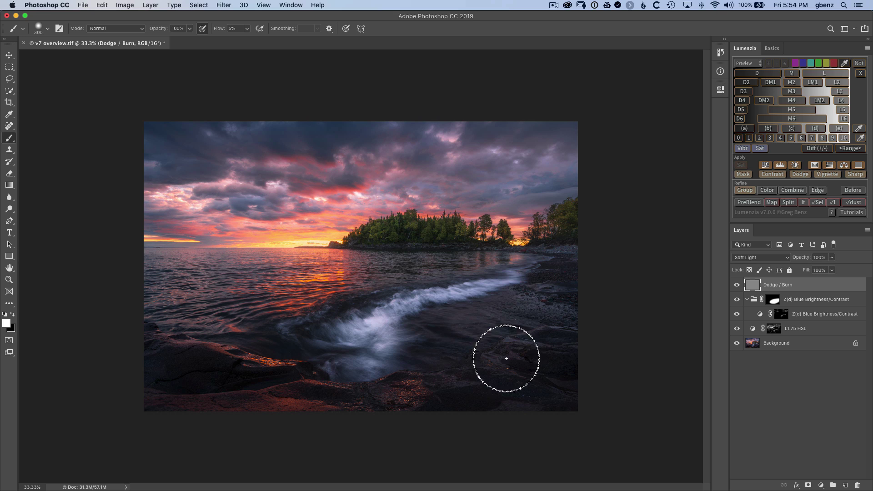
Build a zone mask from the dark rock tone and dodge the lower-right rocks with a 5% white brush
click(861, 140)
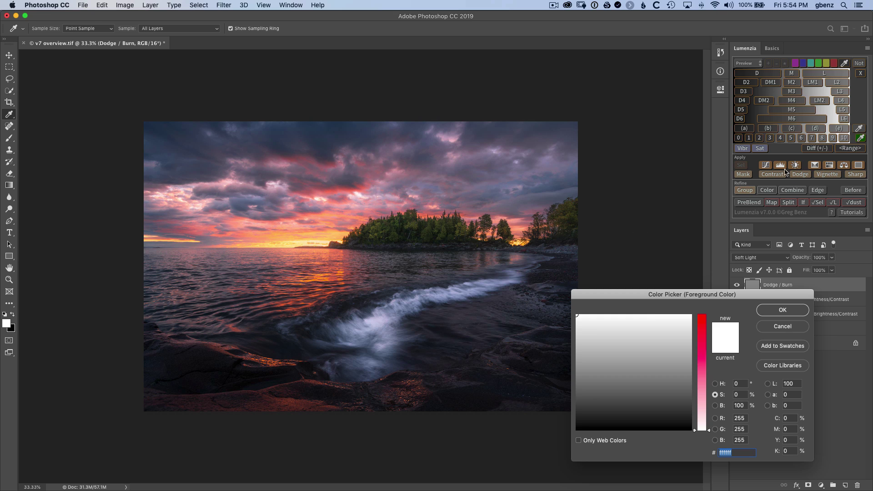
click(513, 337)
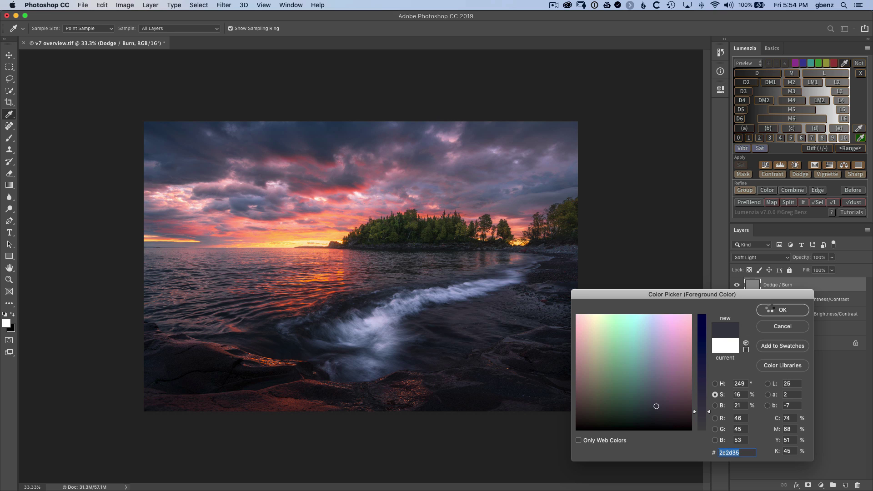
click(782, 310)
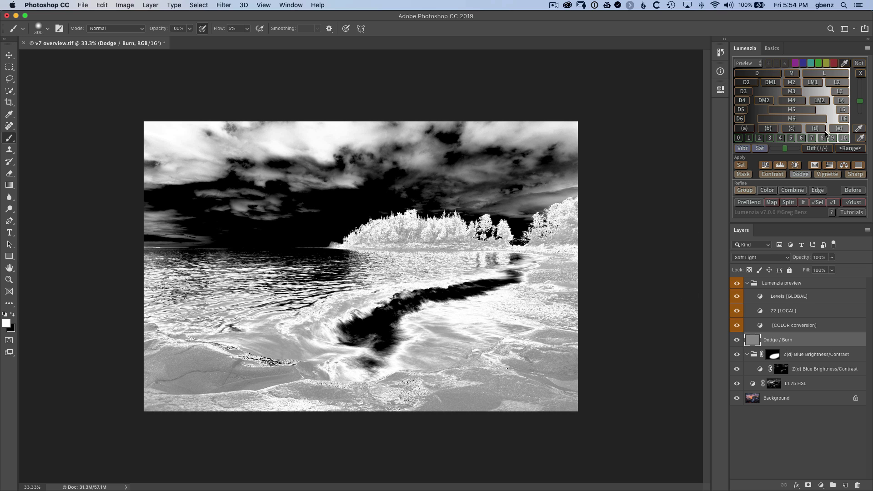
drag(860, 105, 860, 112)
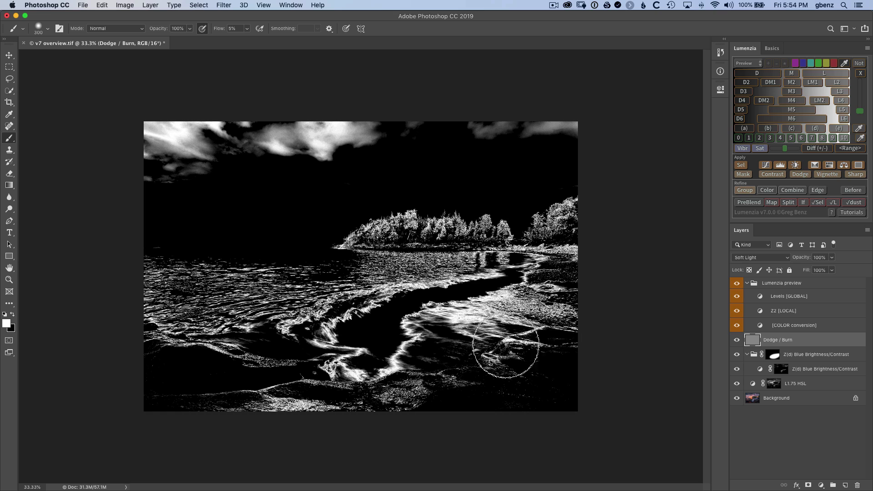
click(742, 166)
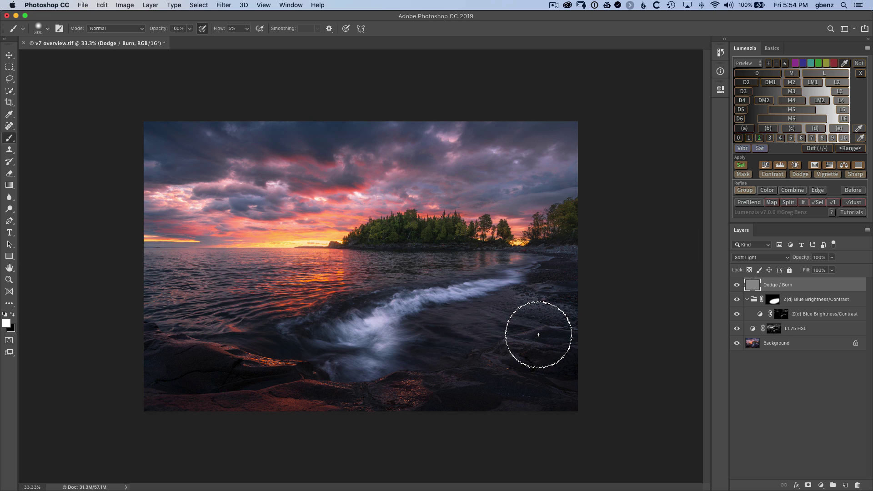
mouse_move(536, 336)
mouse_down()
mouse_move(466, 380)
mouse_move(504, 366)
mouse_move(508, 358)
mouse_move(455, 385)
mouse_move(529, 347)
mouse_up()
click(736, 285)
click(737, 285)
click(737, 285)
click(737, 285)
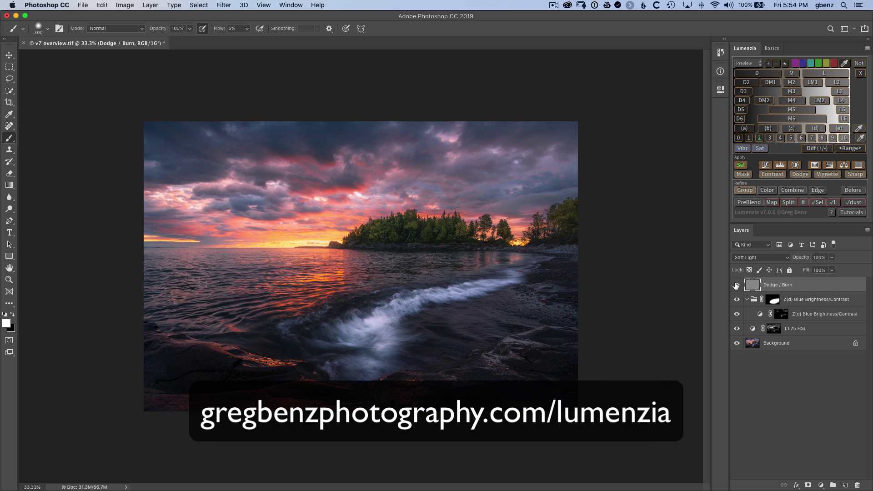